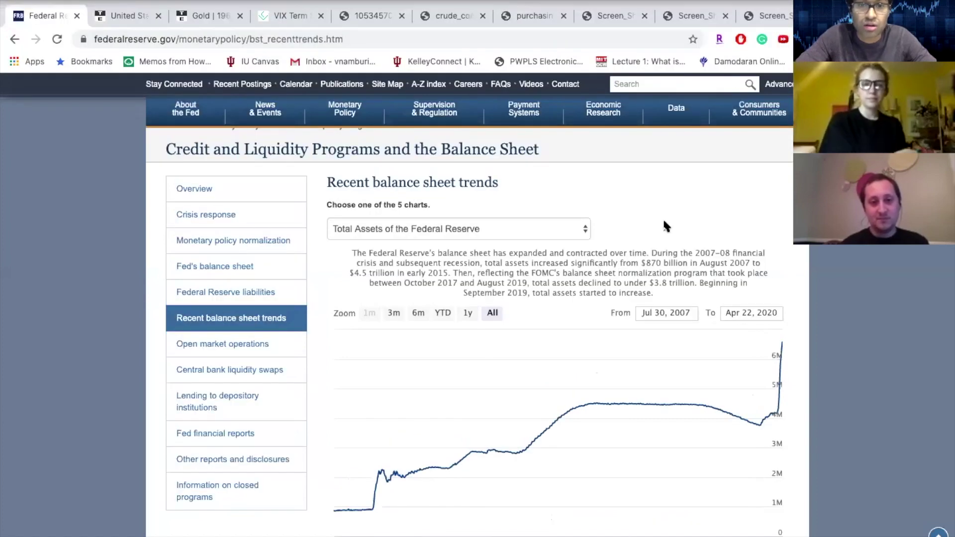
Switch from the Fed total assets chart to the purchasing_power_of_dollar.png tab.
key("super+7")
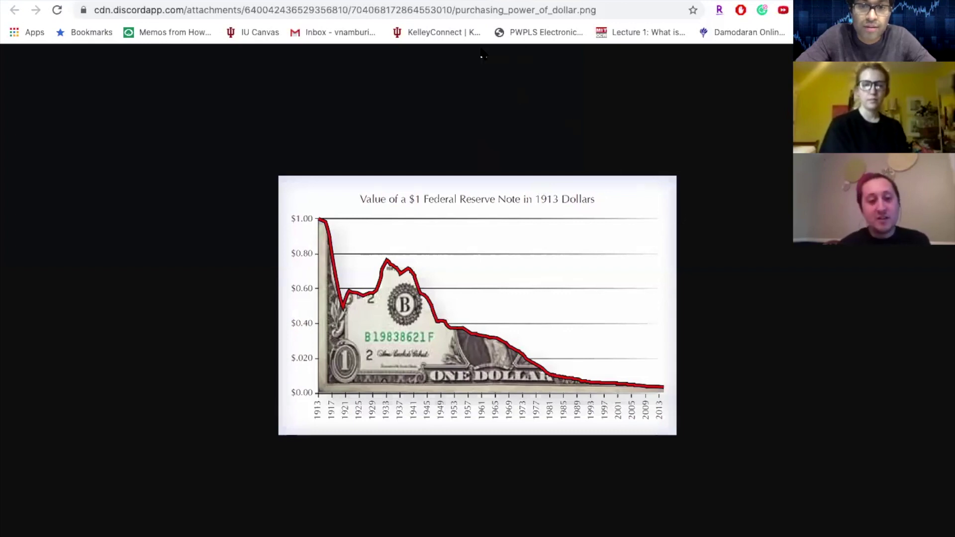
Flip between the Venezuela inflation and dollar purchasing-power charts, then advance to the DXY screenshot.
key("ctrl+Tab")
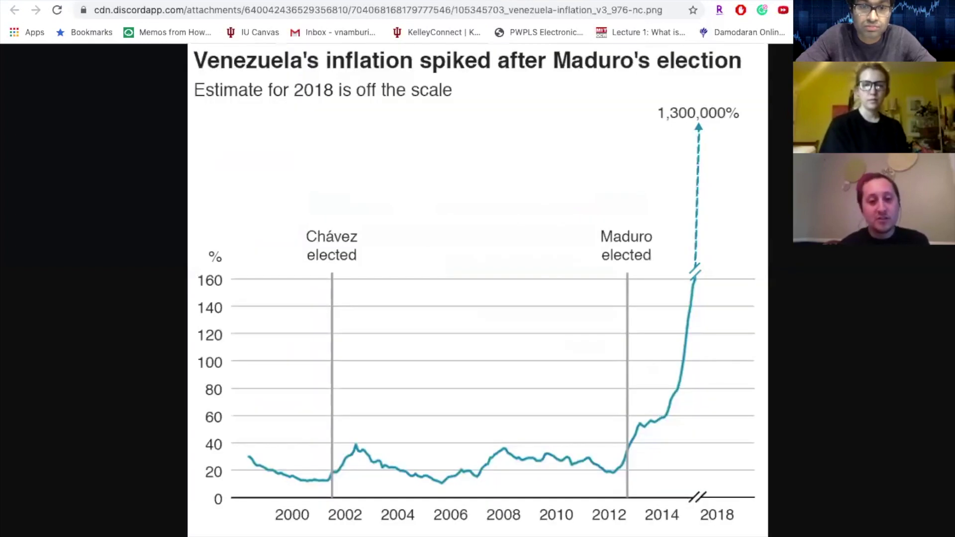
key("ctrl+shift+Tab")
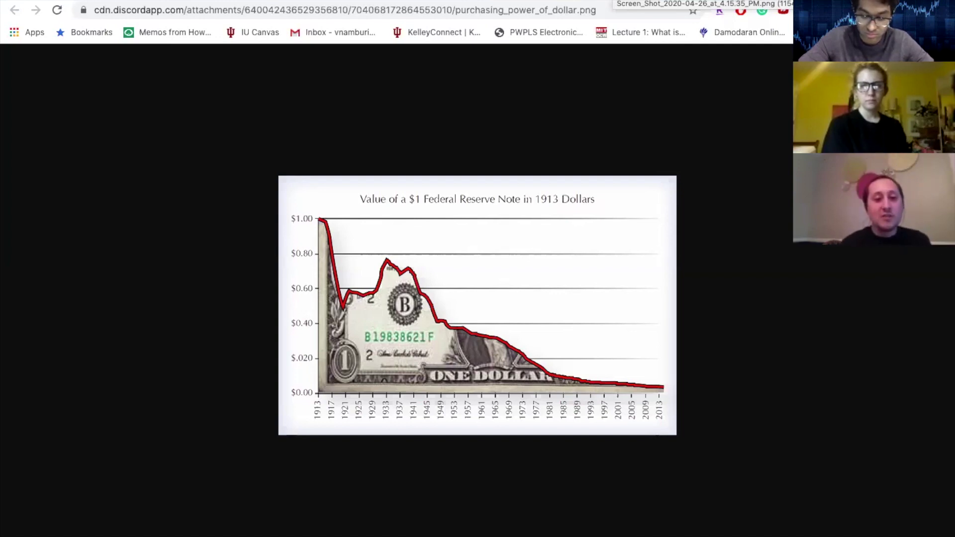
key("ctrl+Tab")
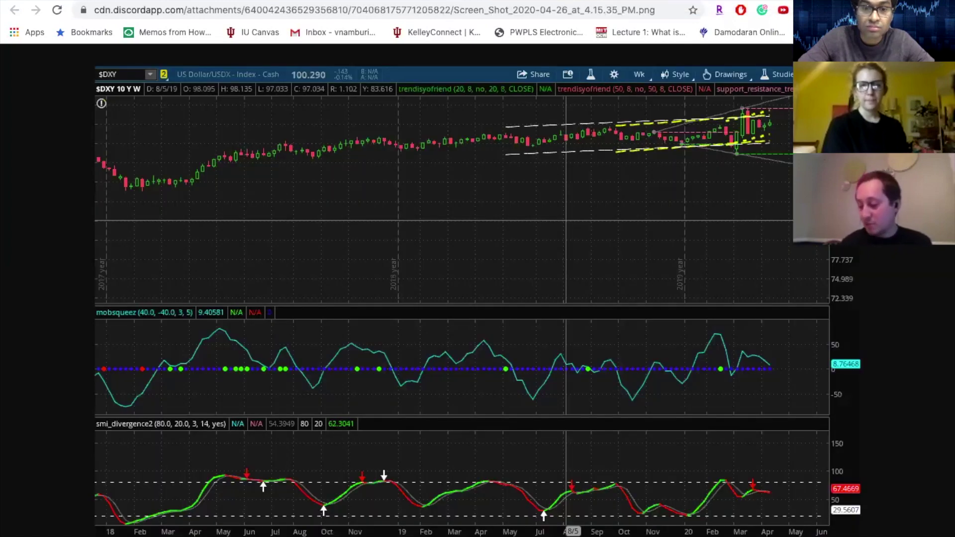
Cycle through the SPY, Venezuela inflation and Triffin Dilemma tabs, returning to the SPY screenshot.
key("ctrl+Tab")
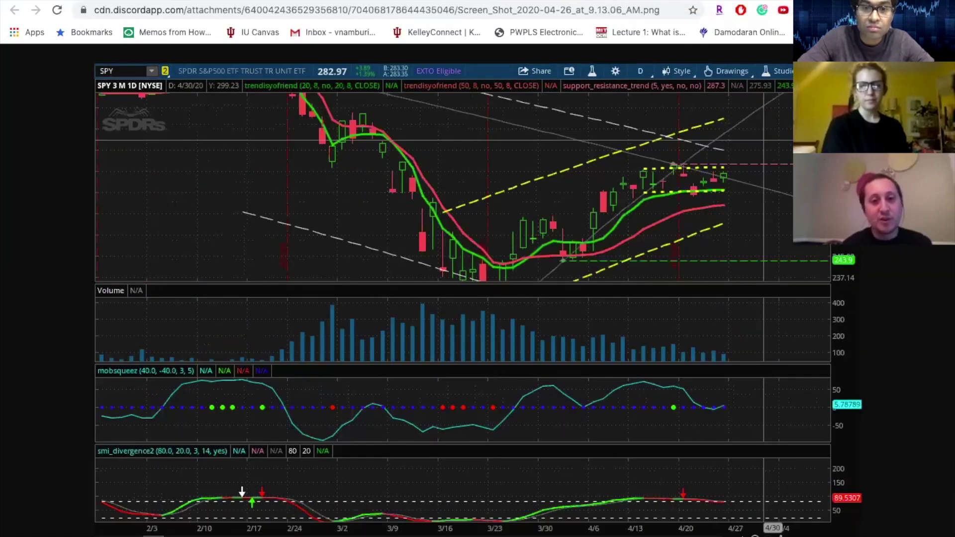
key("ctrl+Tab")
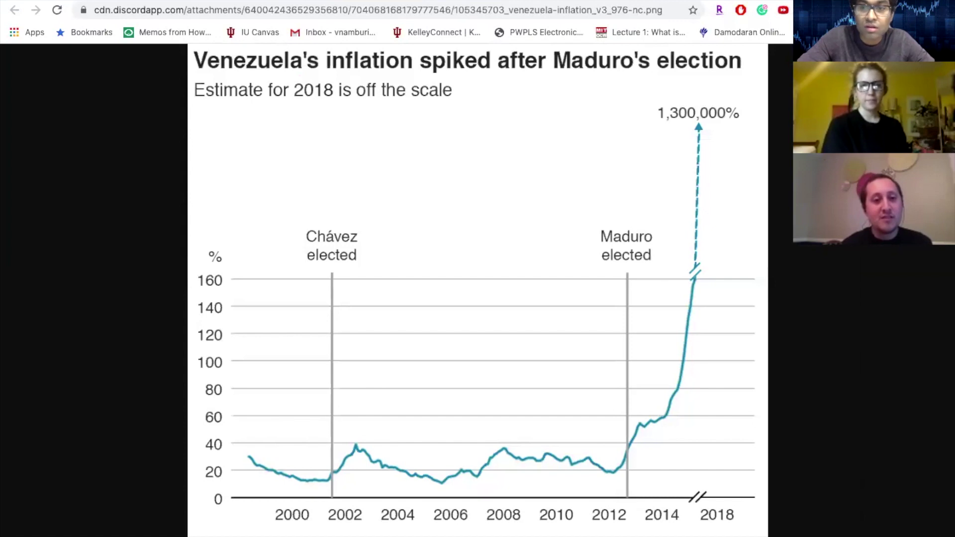
key("ctrl+Tab")
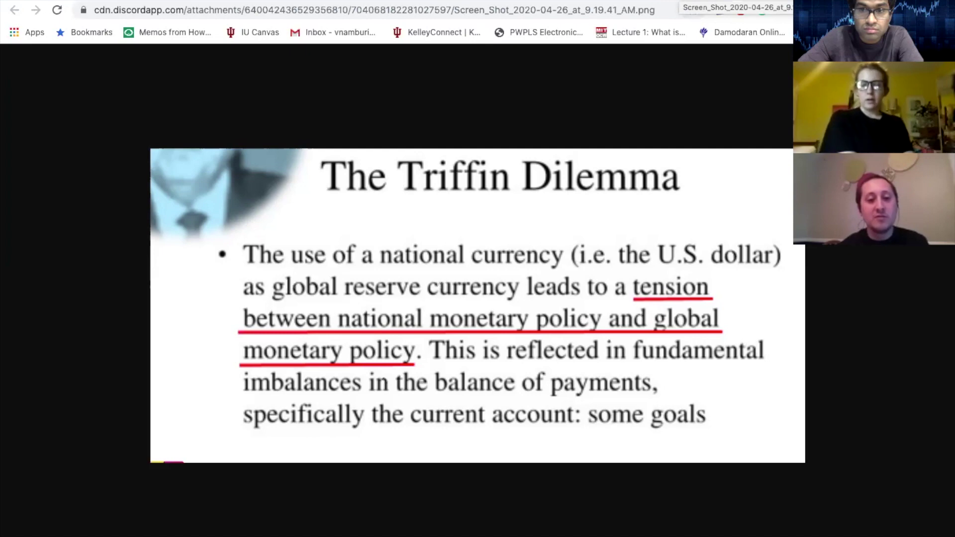
key("ctrl+Tab")
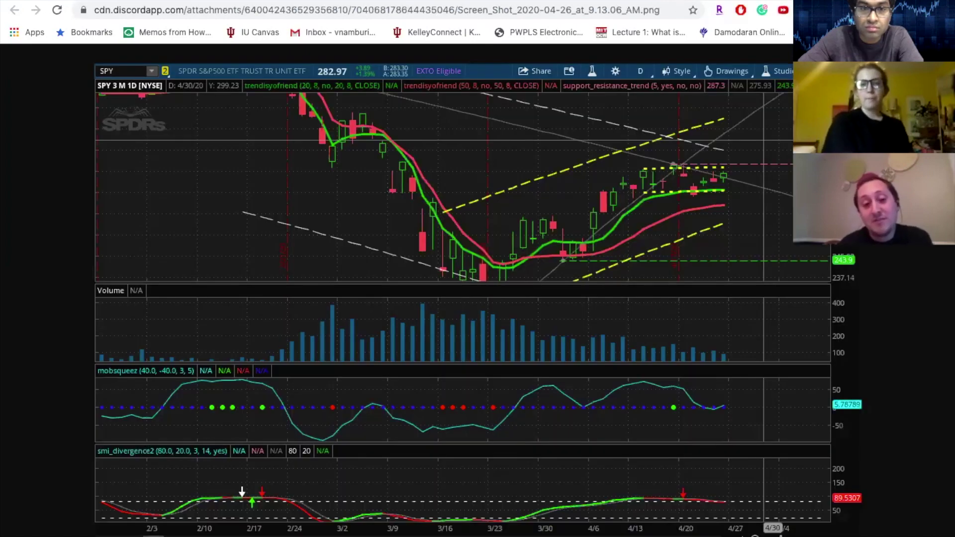
Show the $DXY 10-year weekly chart screenshot with momentum indicators.
key("ctrl+Tab")
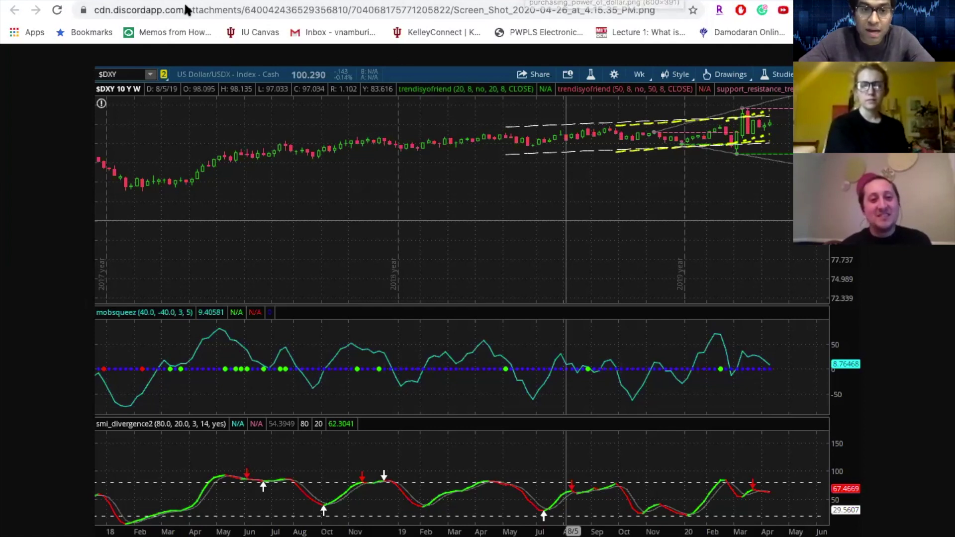
Show the tradingeconomics.com gold page with its one-year price chart and commodity table.
key("ctrl+Tab")
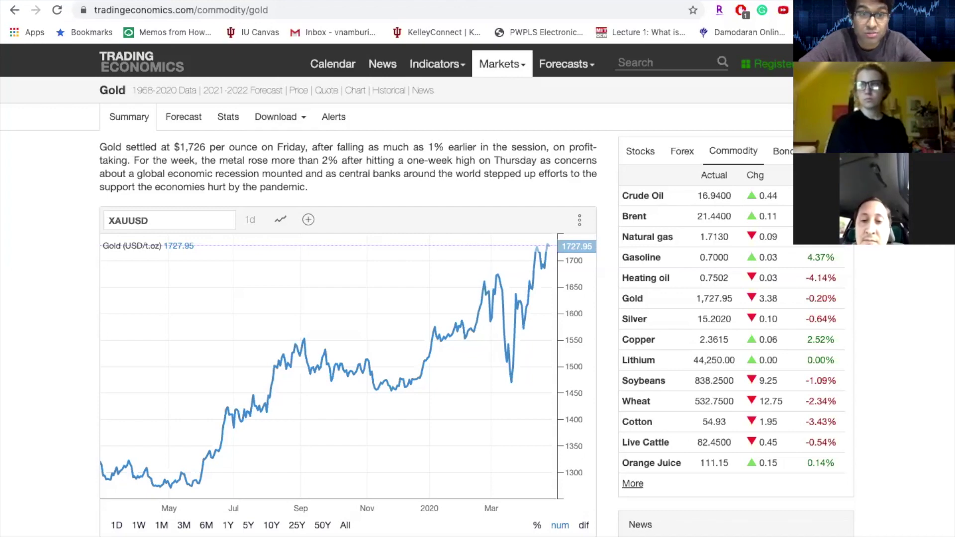
Reload the vixcentral.com VIX Term Months chart for fresh quotes, then show the Fed balance sheet page.
key("ctrl+Tab")
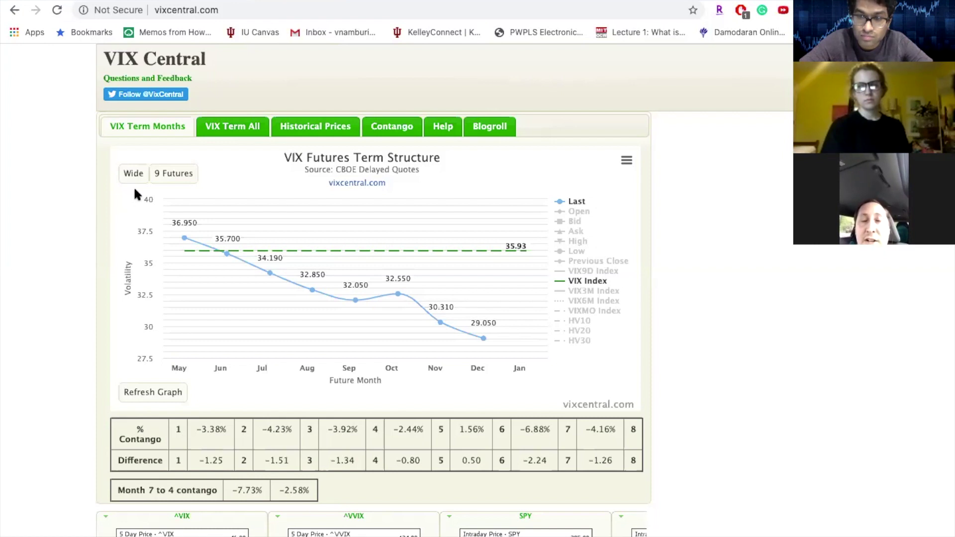
key("ctrl+r")
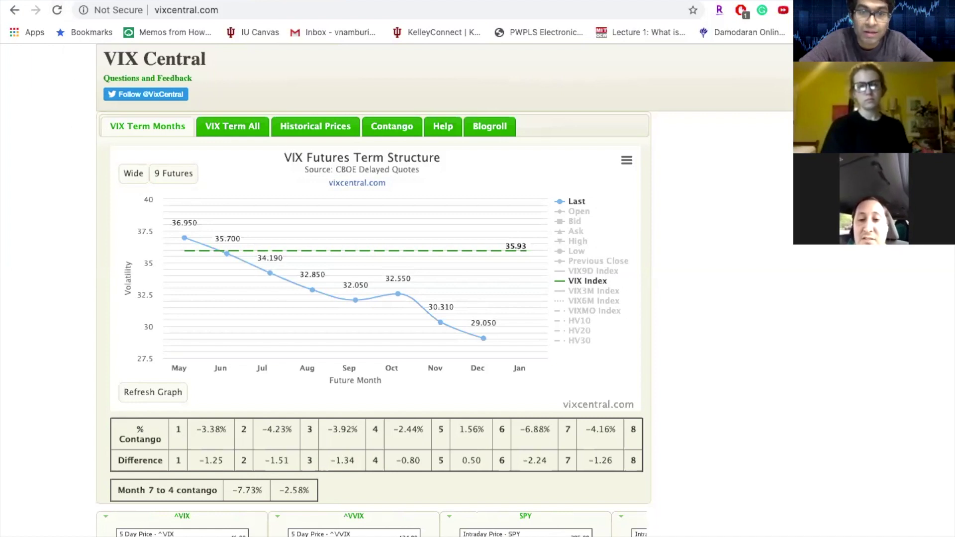
key("ctrl+Tab")
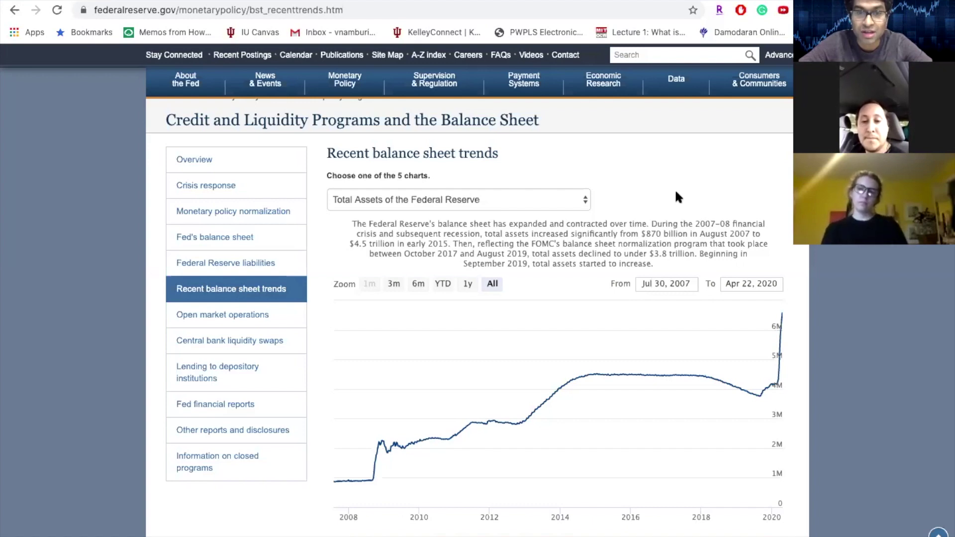
Show the crude_contango.png light sweet crude oil futures curve in place of the Fed chart.
key("ctrl+Tab")
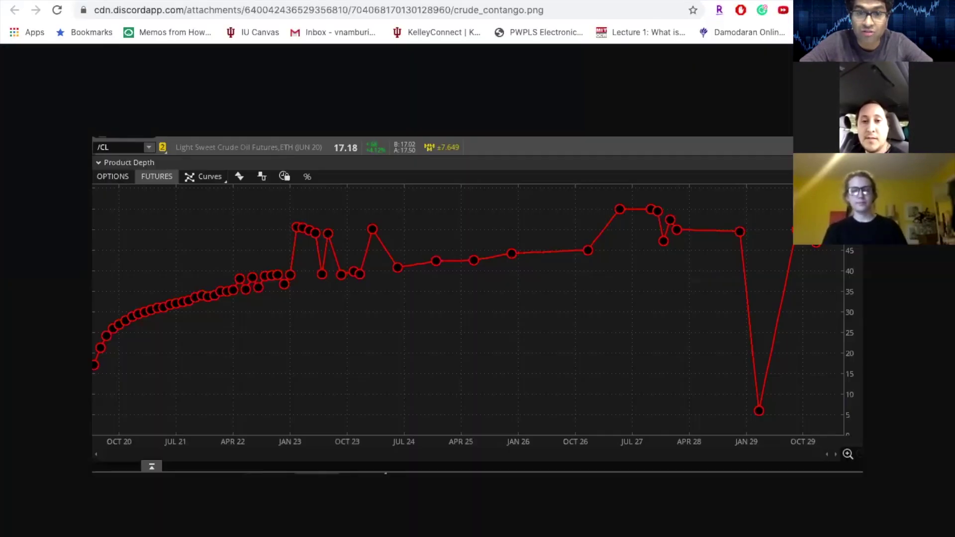